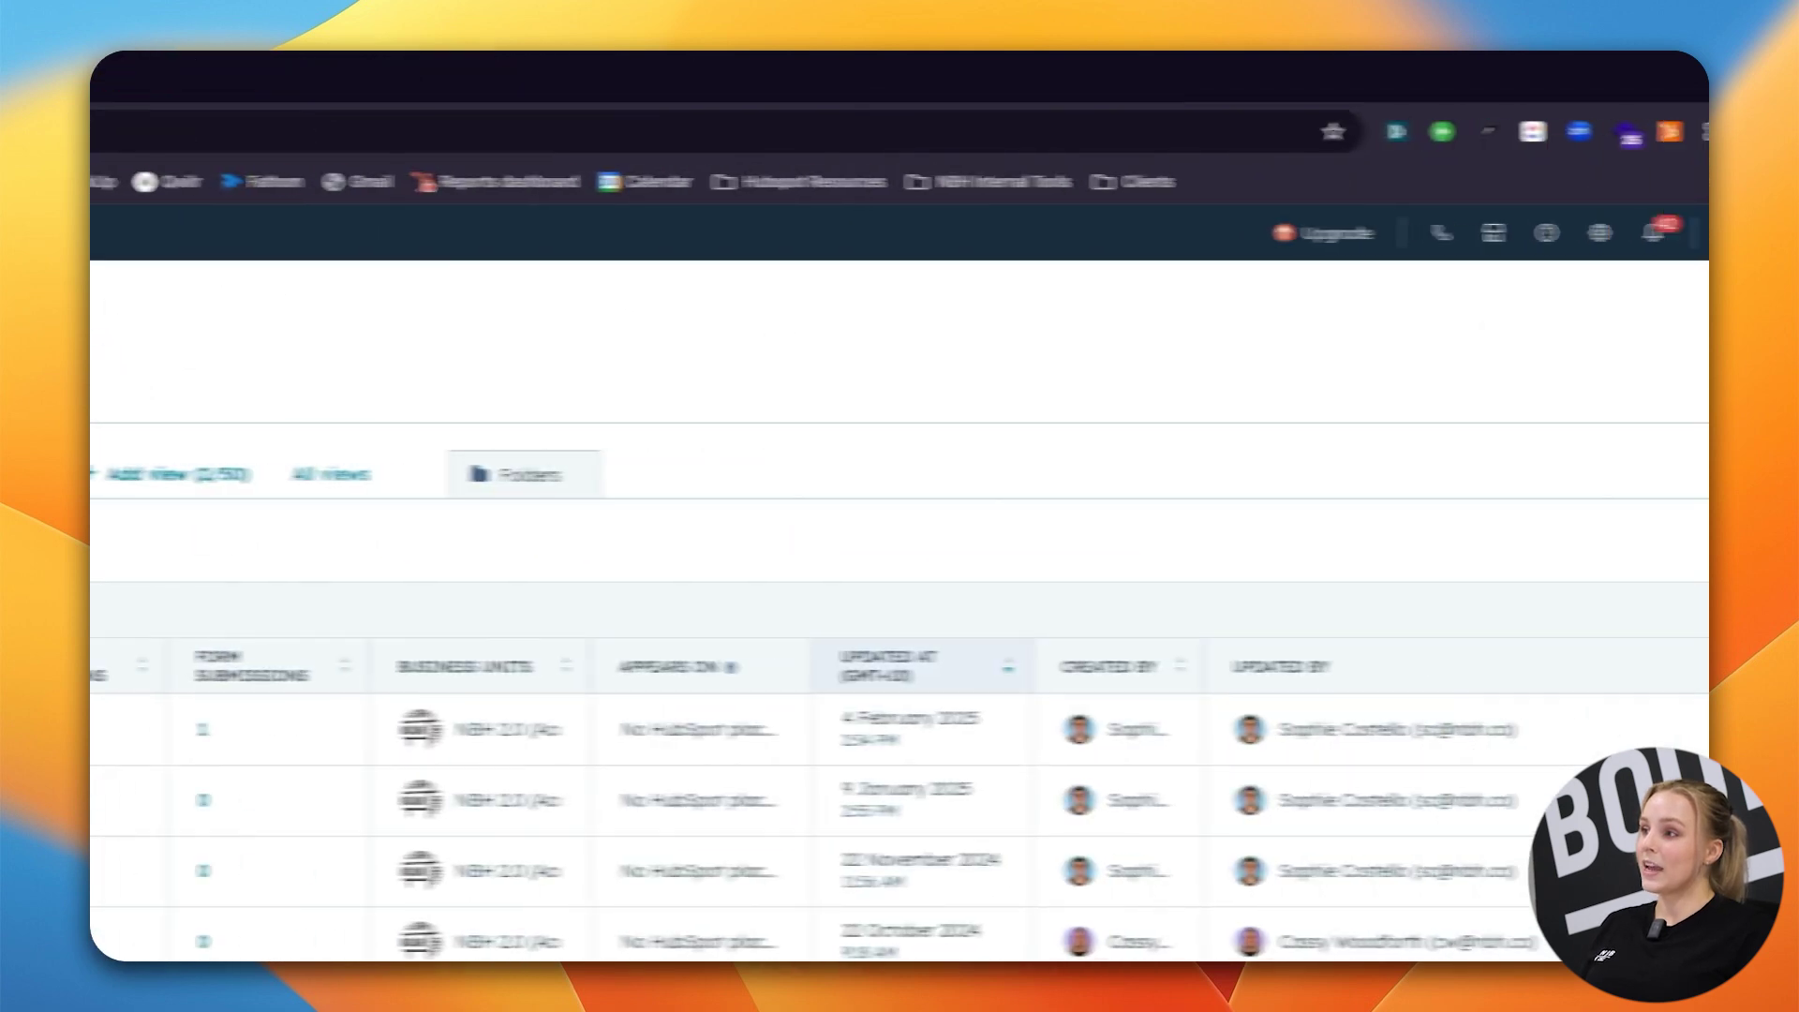
- Create a new Legacy Form Editor form from the Contact us template
{"action": "left_click", "coordinate": [1640, 318]}
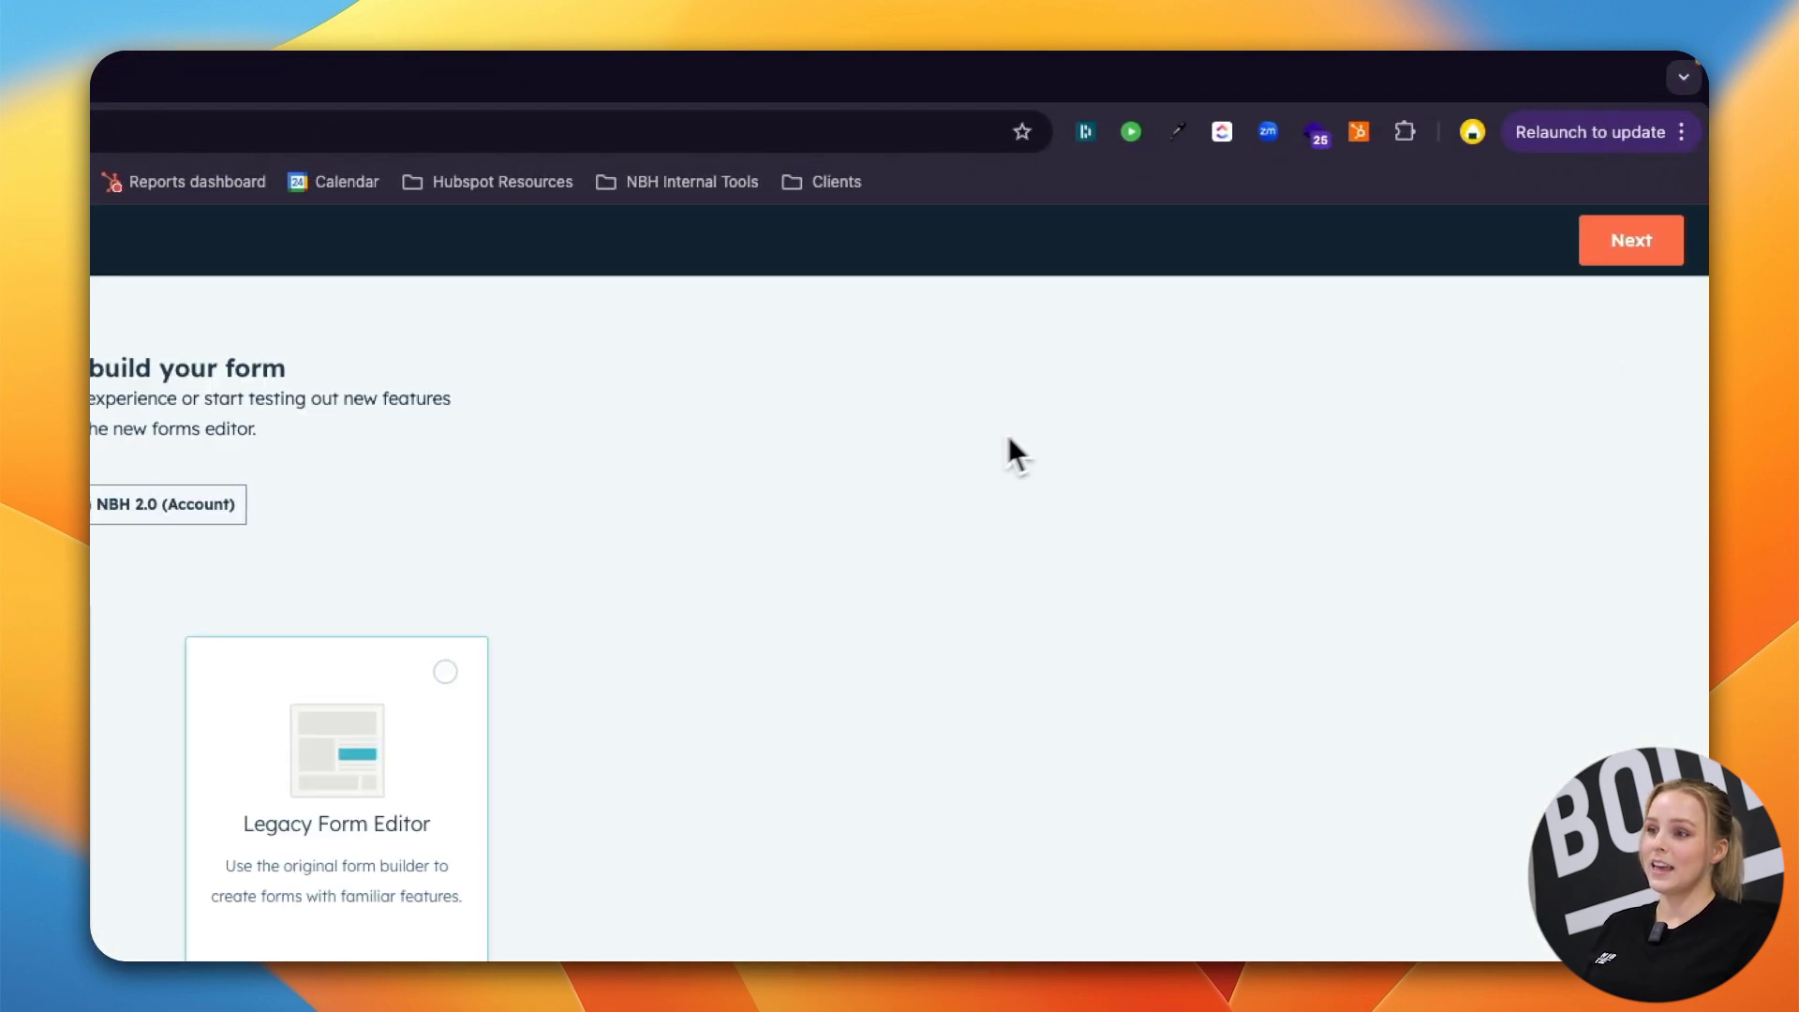
{"action": "left_click", "coordinate": [644, 718]}
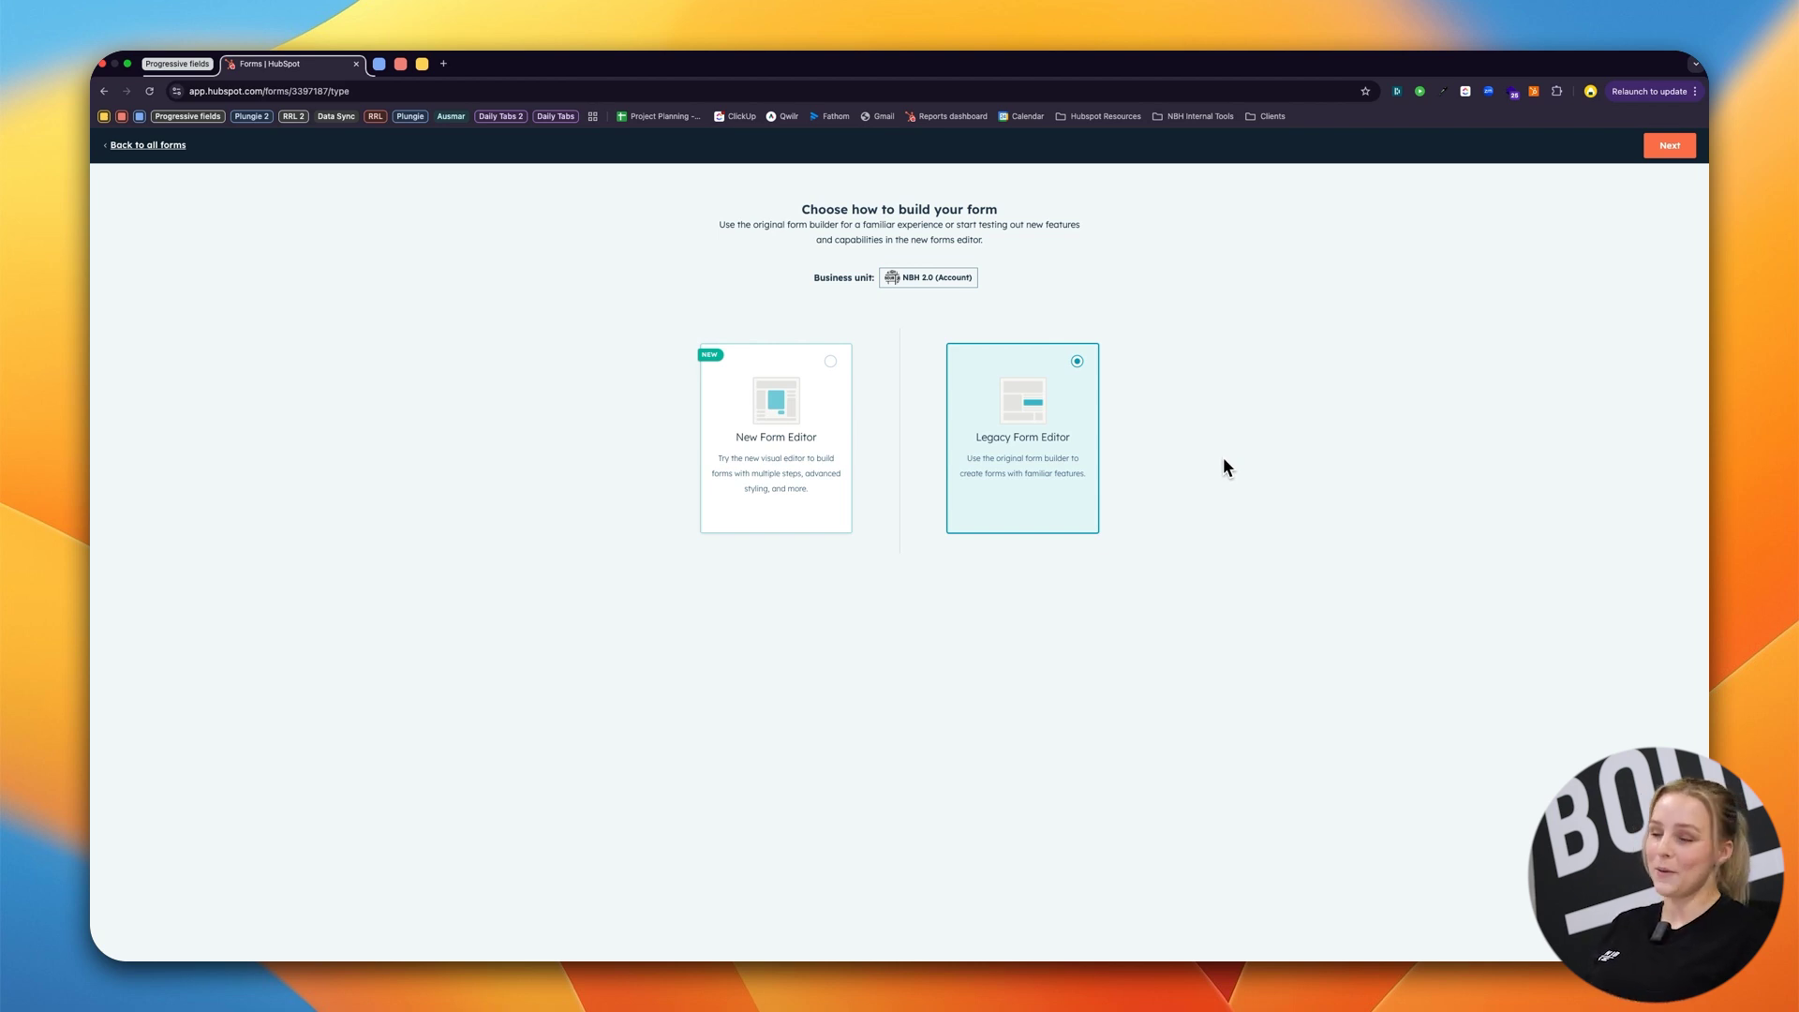
{"action": "left_click", "coordinate": [1670, 145]}
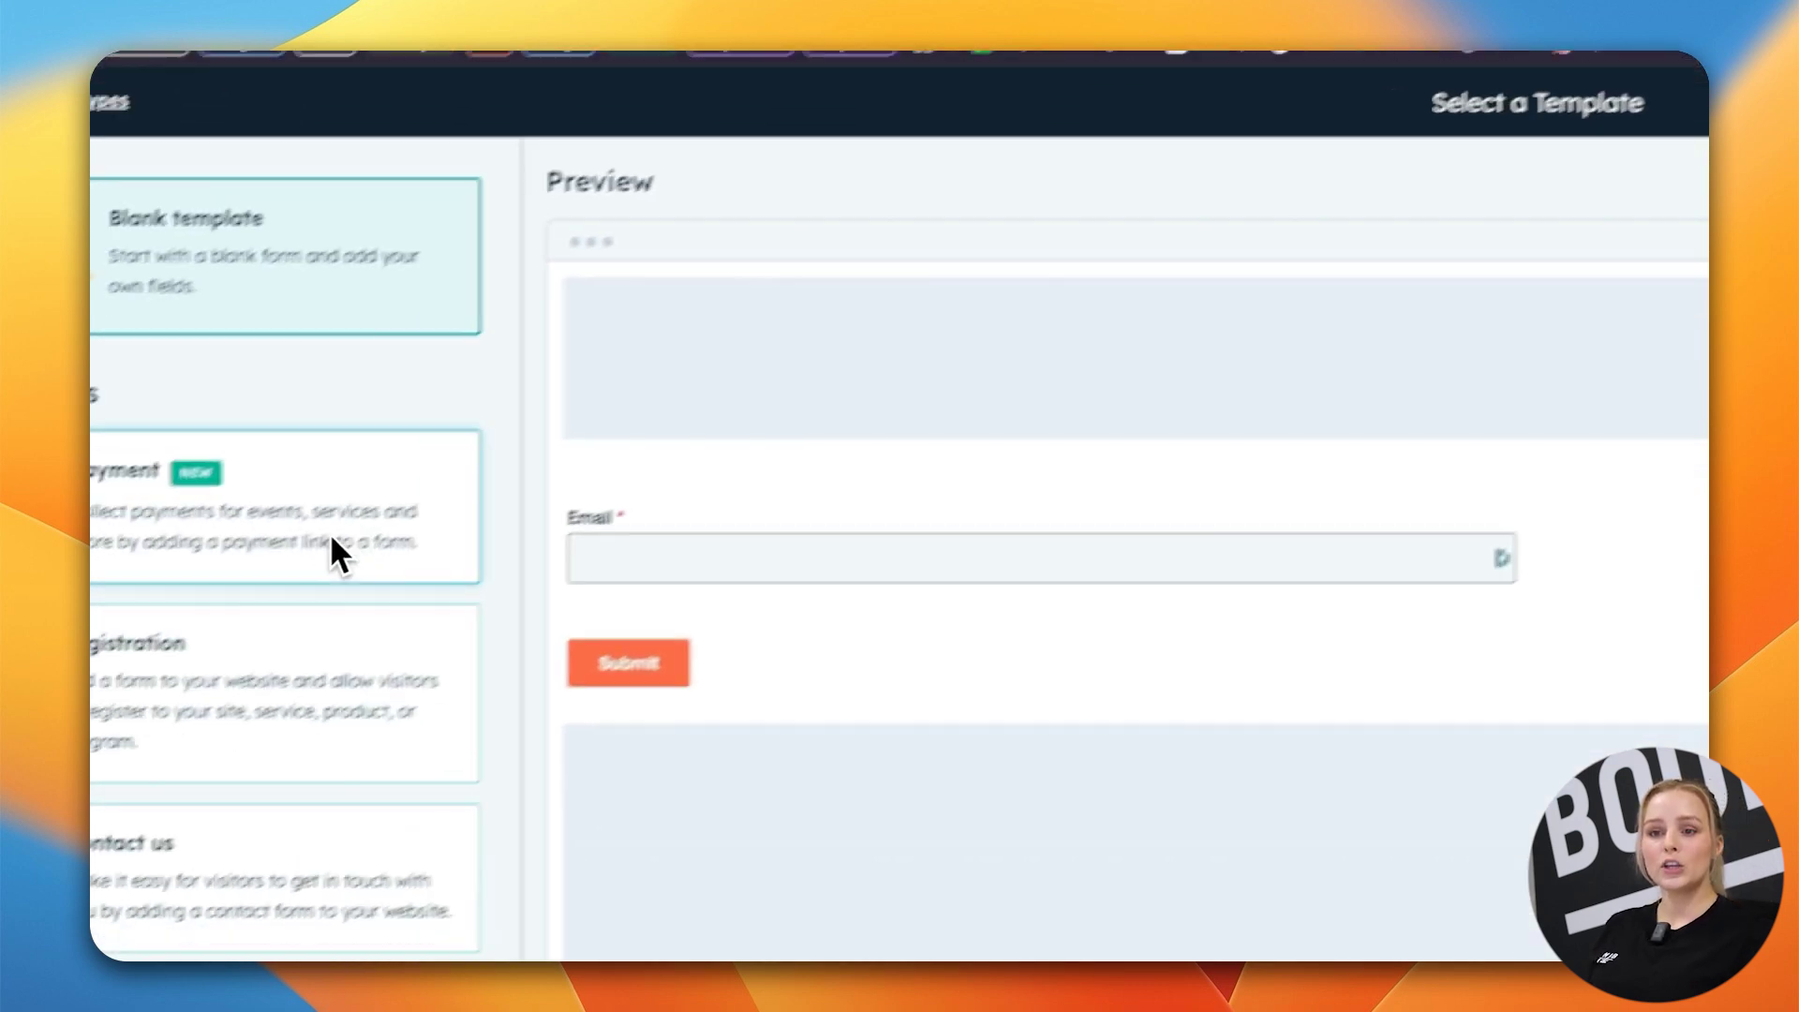
{"action": "scroll", "coordinate": [482, 506], "scroll_direction": "down", "scroll_amount": 3}
{"action": "left_click", "coordinate": [398, 544]}
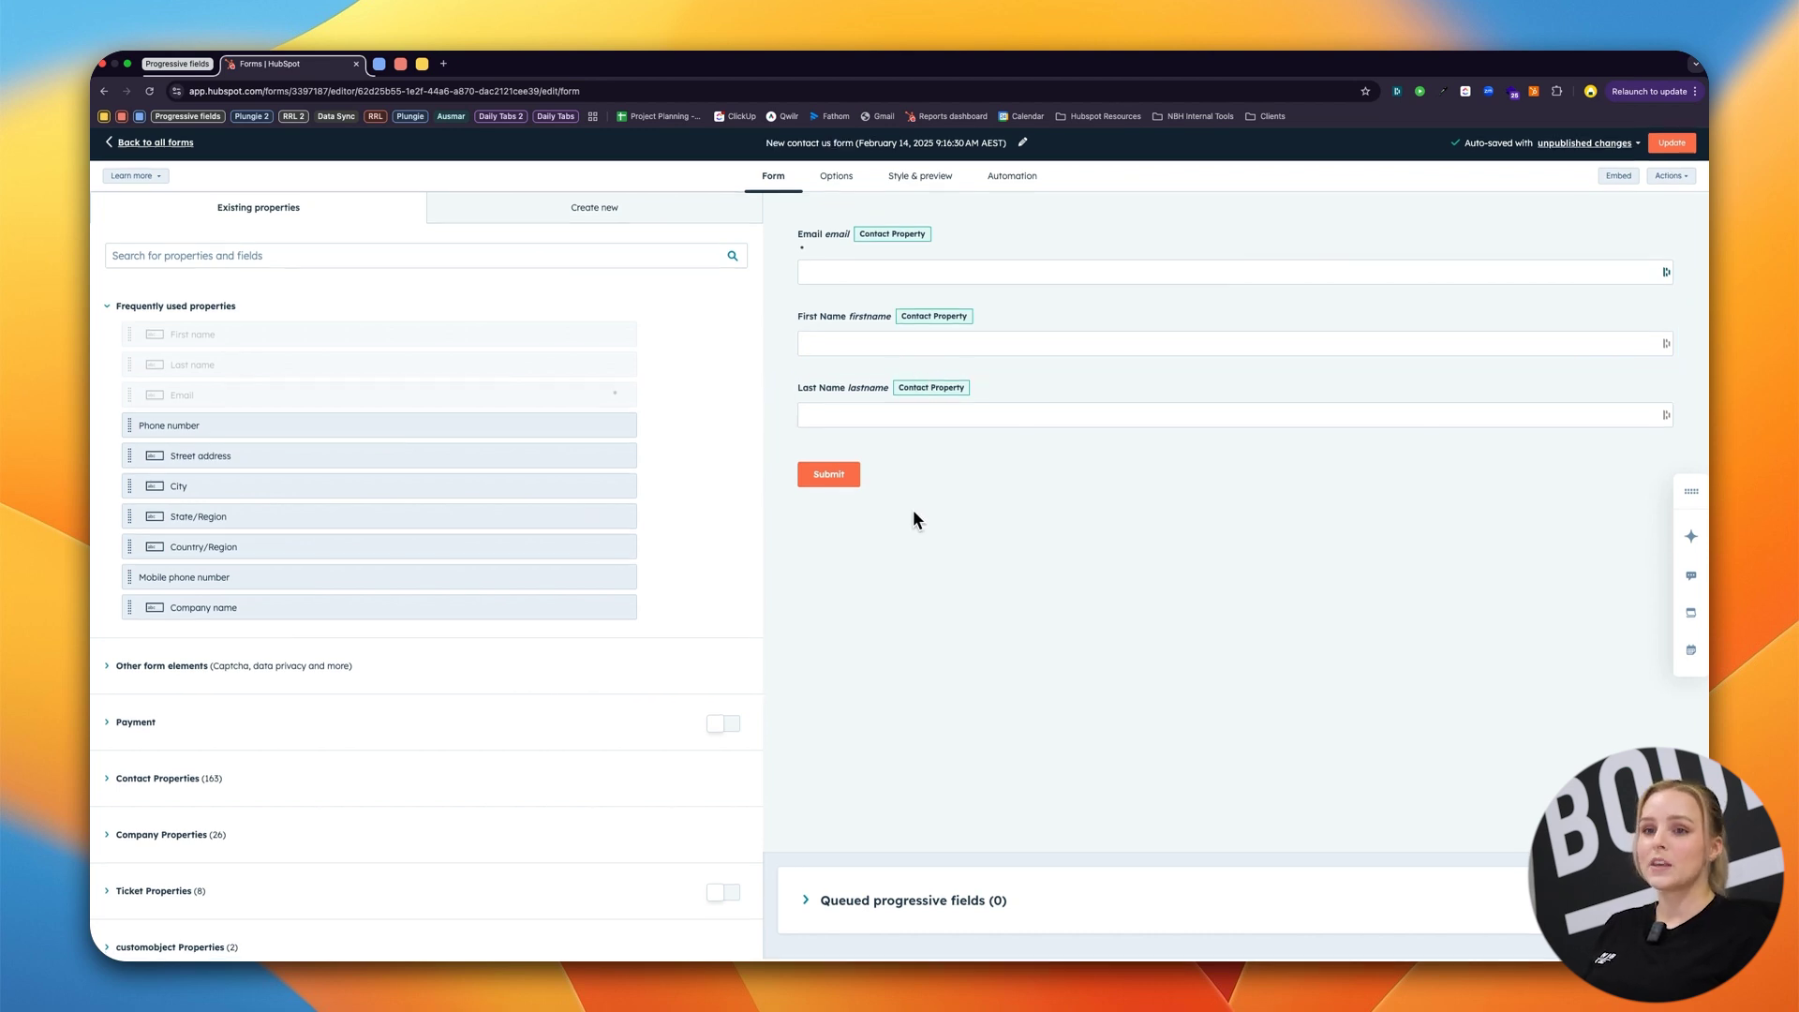
- Search properties for 'prefe' and queue Preferred Meal and the other meal-planning questions
{"action": "left_click", "coordinate": [322, 267]}
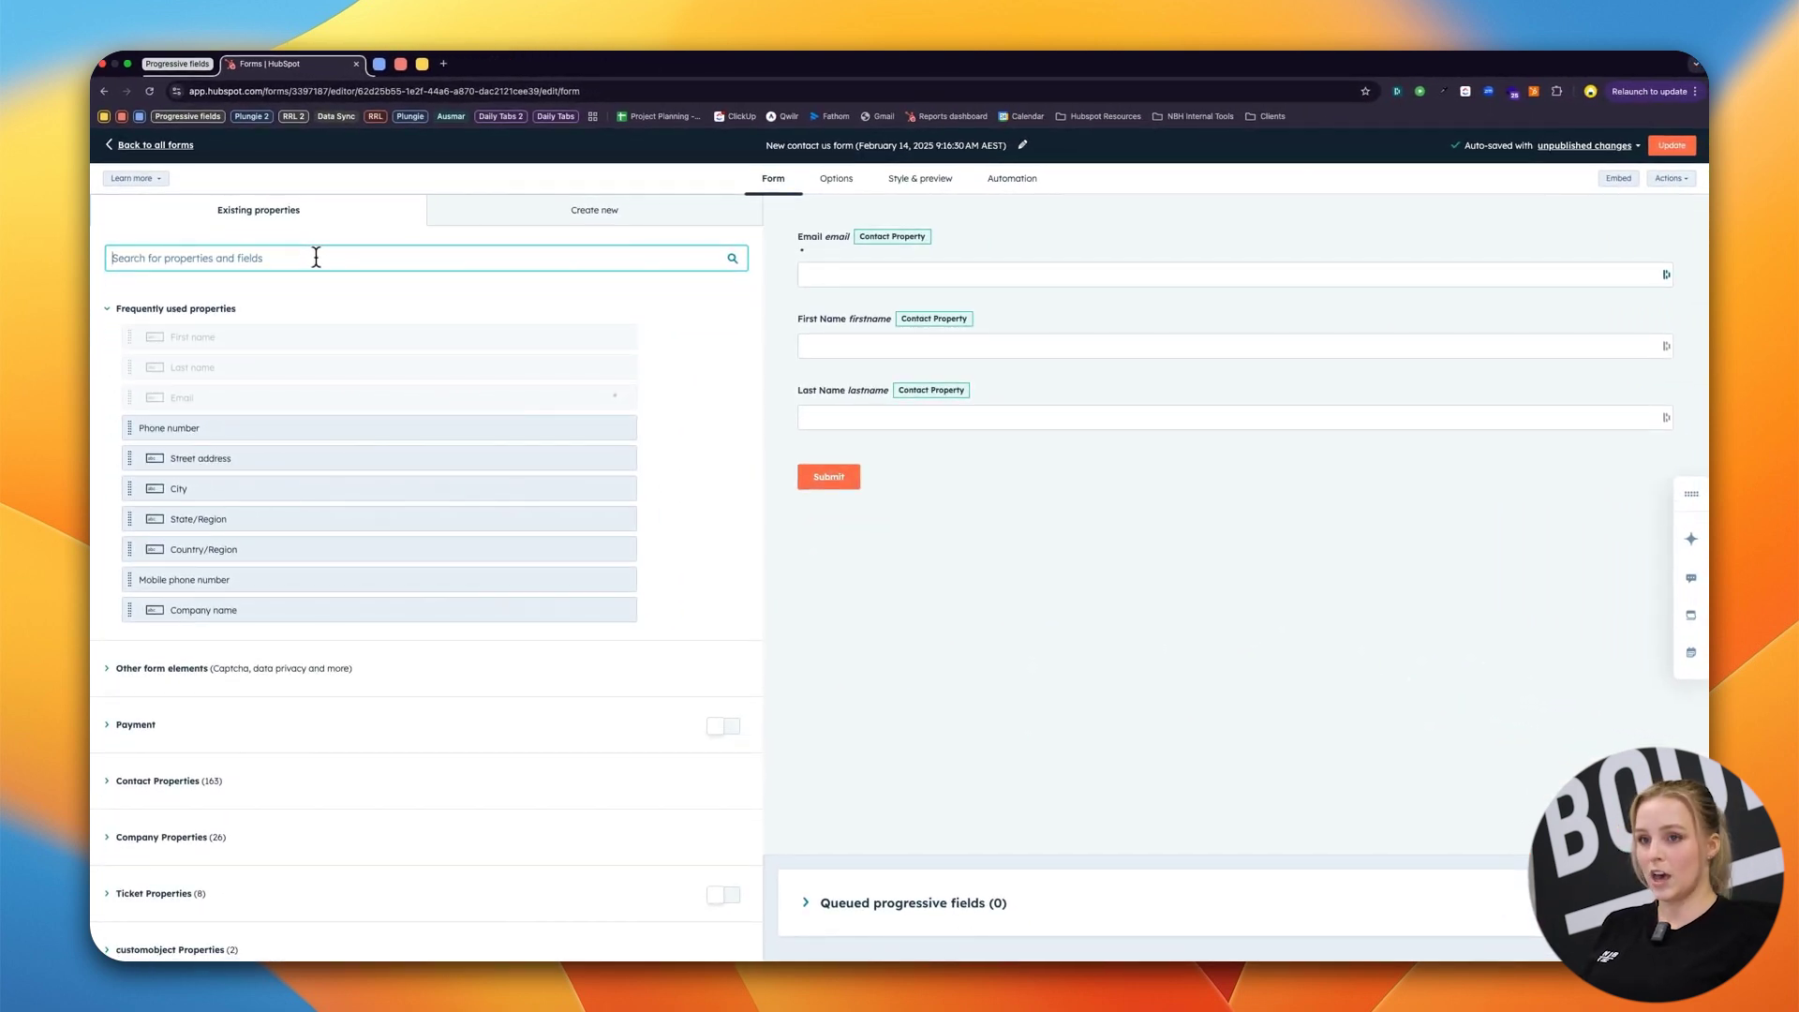
{"action": "type", "text": "prefe"}
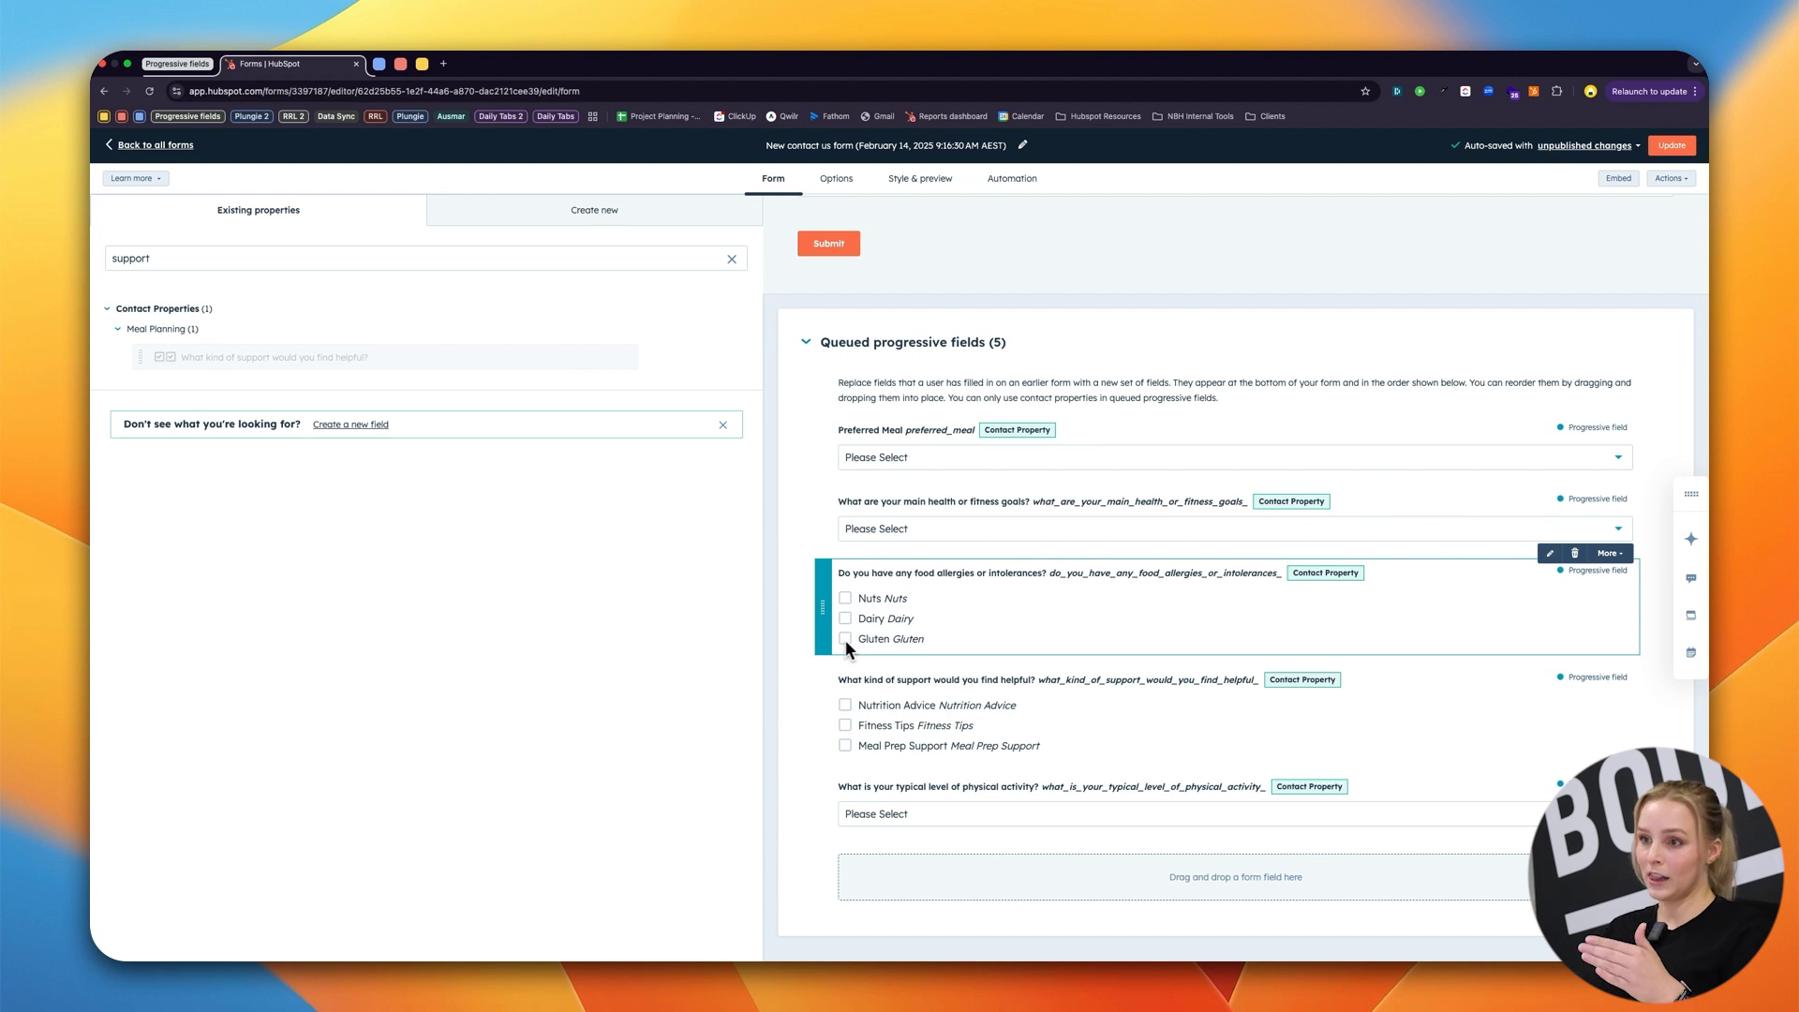
{"action": "scroll", "coordinate": [844, 590], "scroll_direction": "up", "scroll_amount": 2}
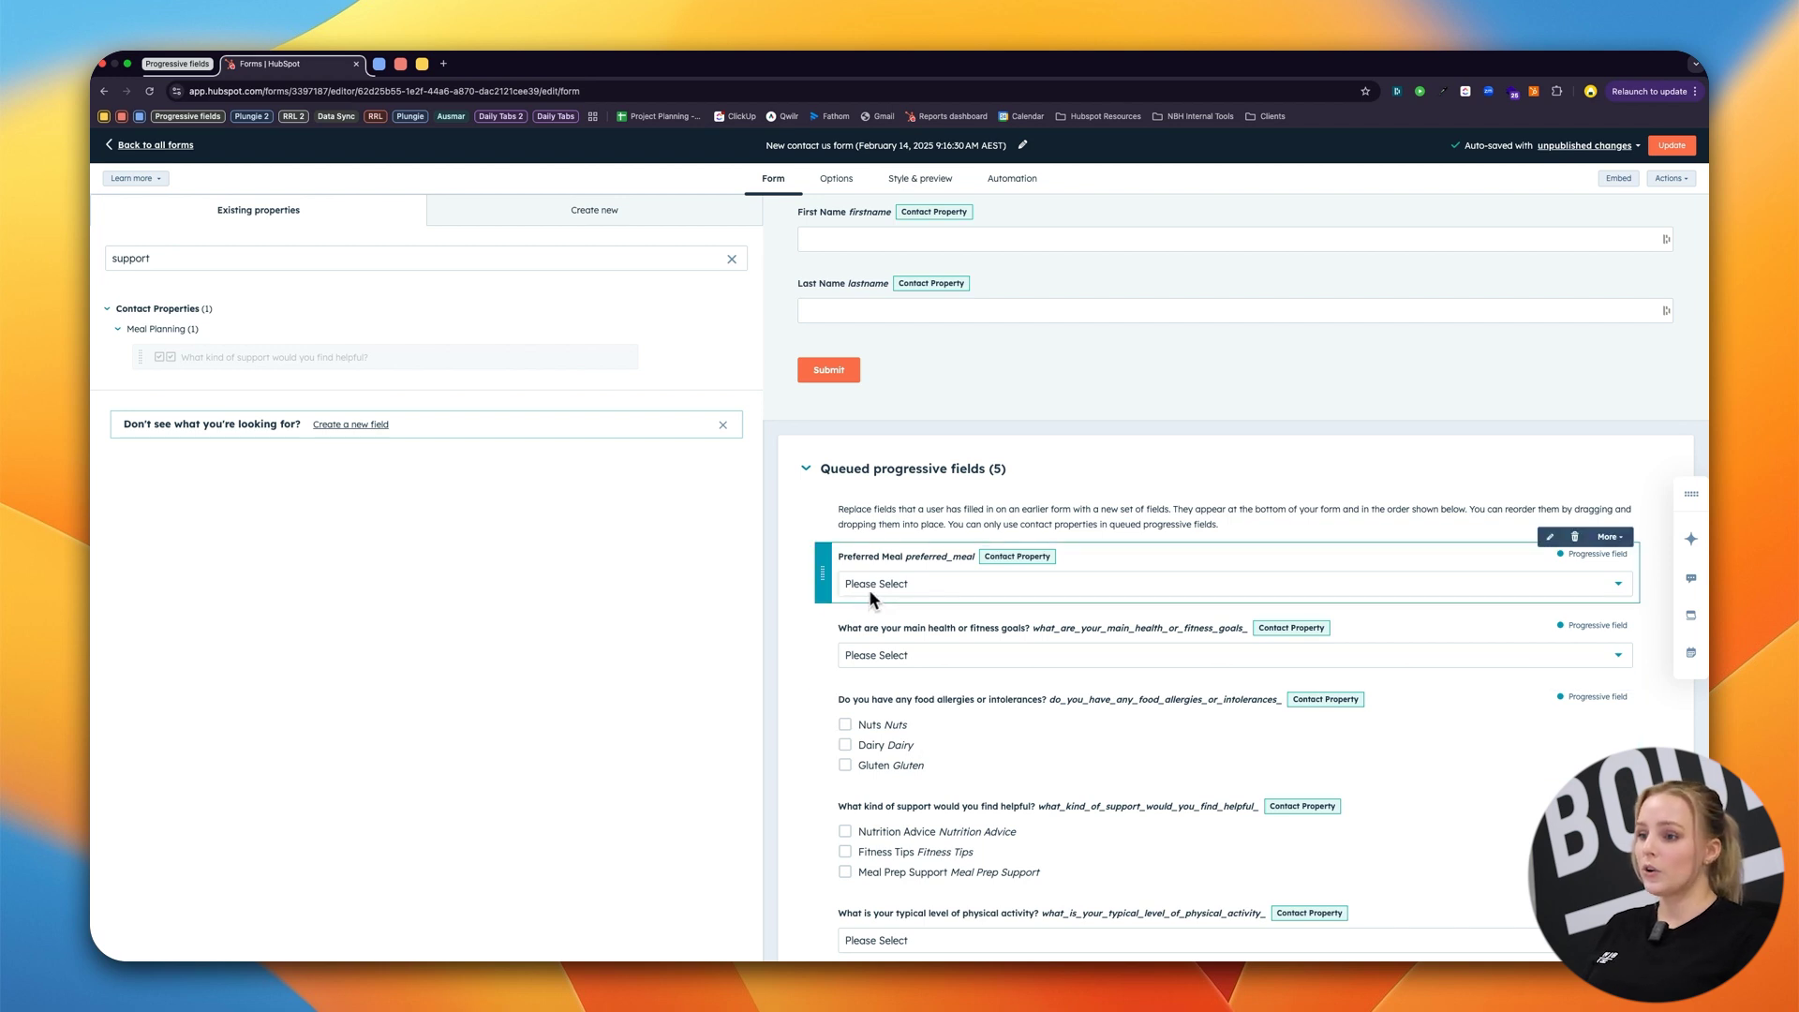
- Drag the health-goals question from the queue into the form above Submit
{"action": "scroll", "coordinate": [869, 589], "scroll_direction": "down", "scroll_amount": 1}
{"action": "scroll", "coordinate": [870, 596], "scroll_direction": "up", "scroll_amount": 1}
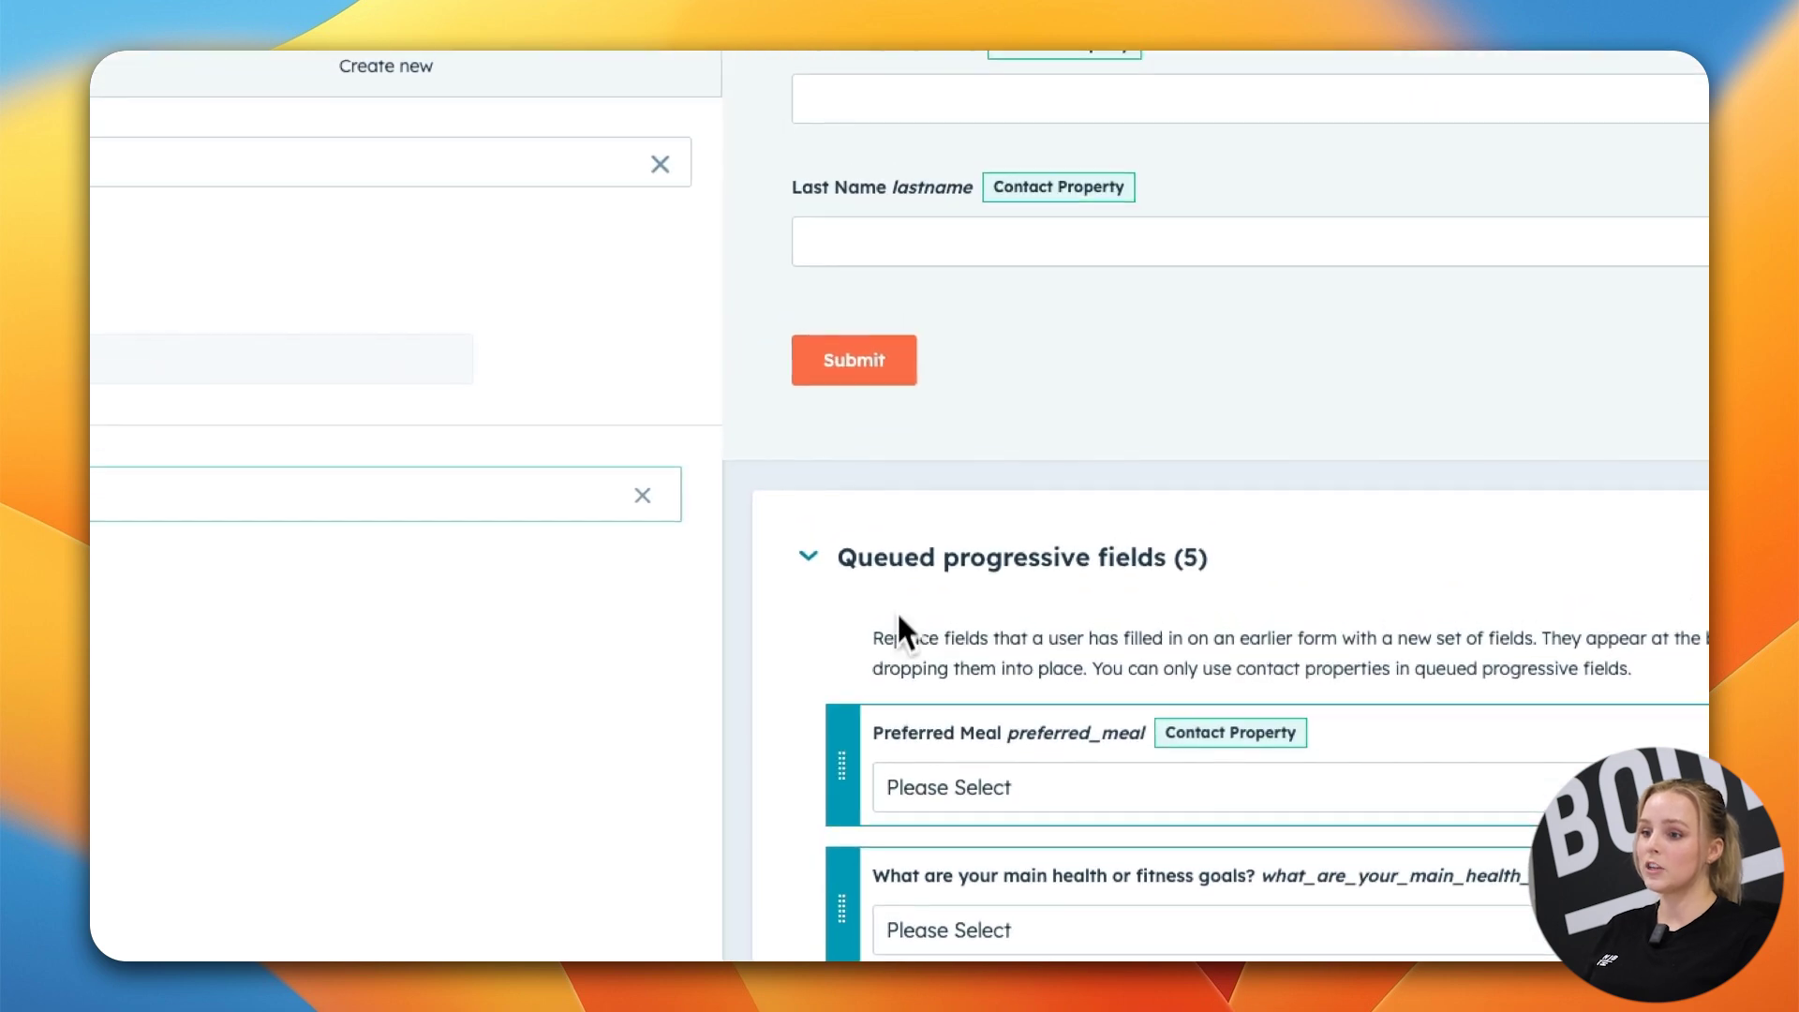
{"action": "left_click_drag", "start_coordinate": [881, 780], "coordinate": [766, 416]}
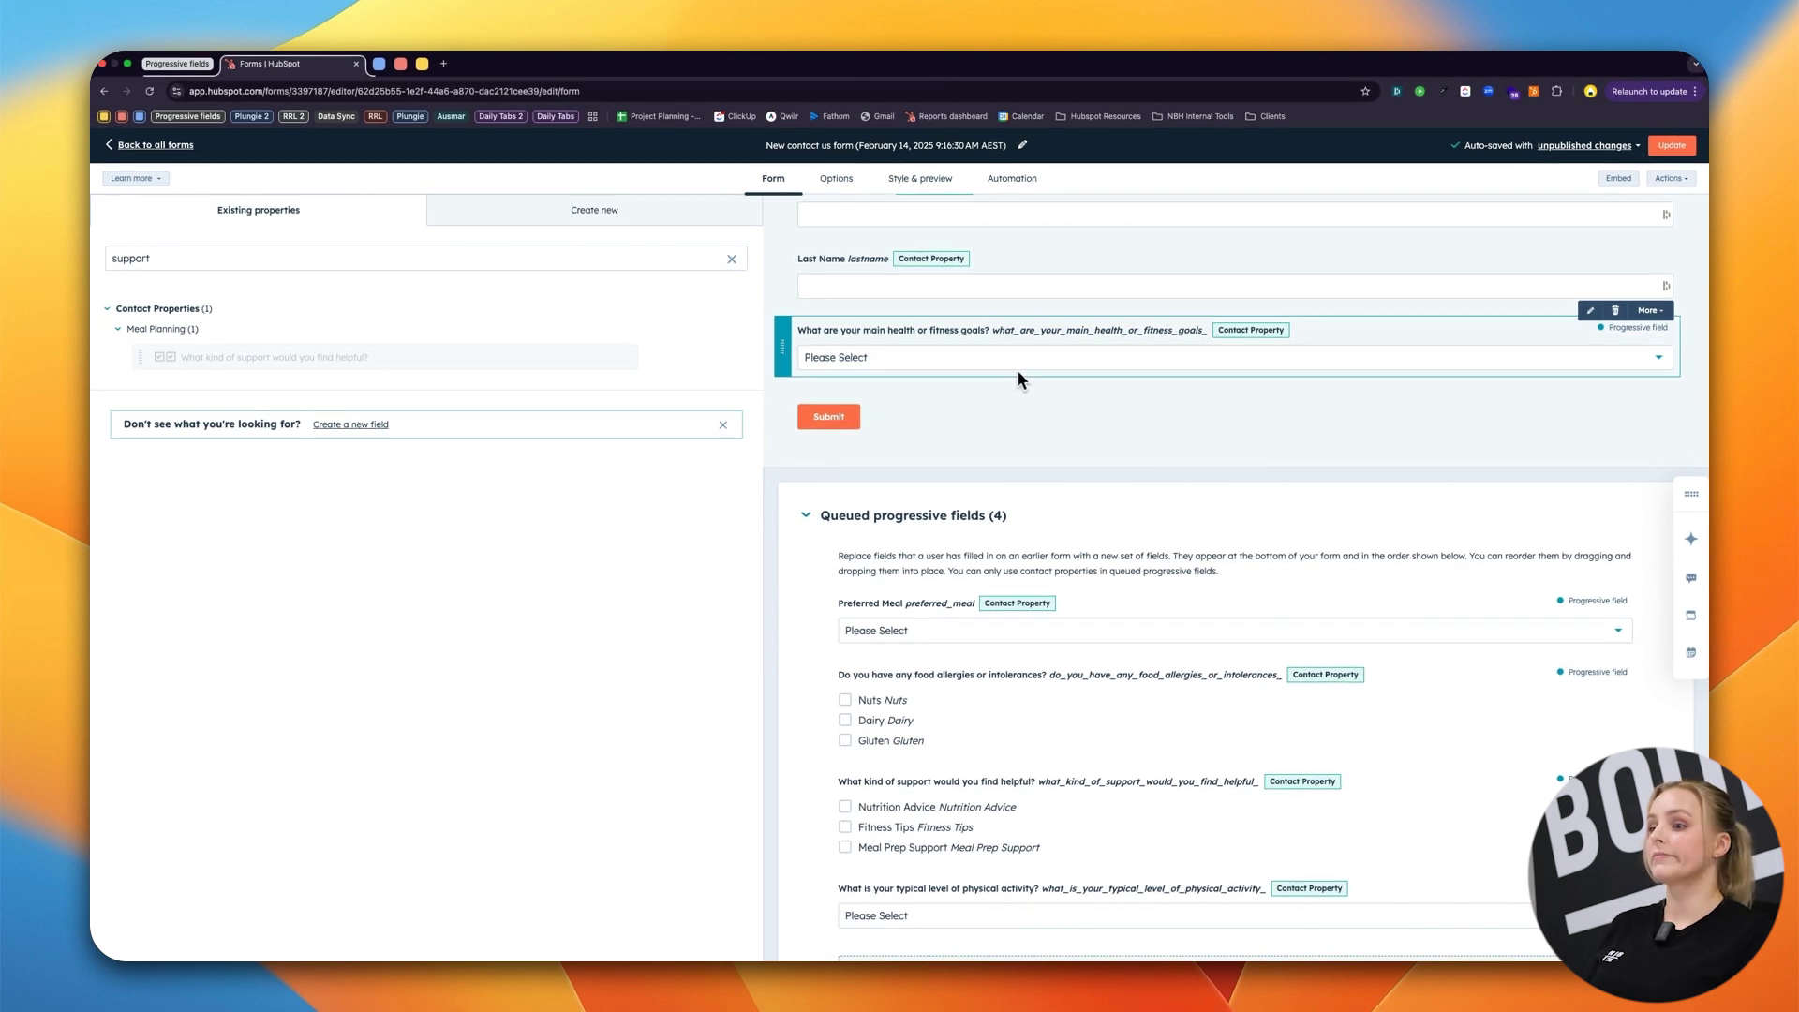
{"action": "scroll", "coordinate": [1016, 369], "scroll_direction": "down", "scroll_amount": 2}
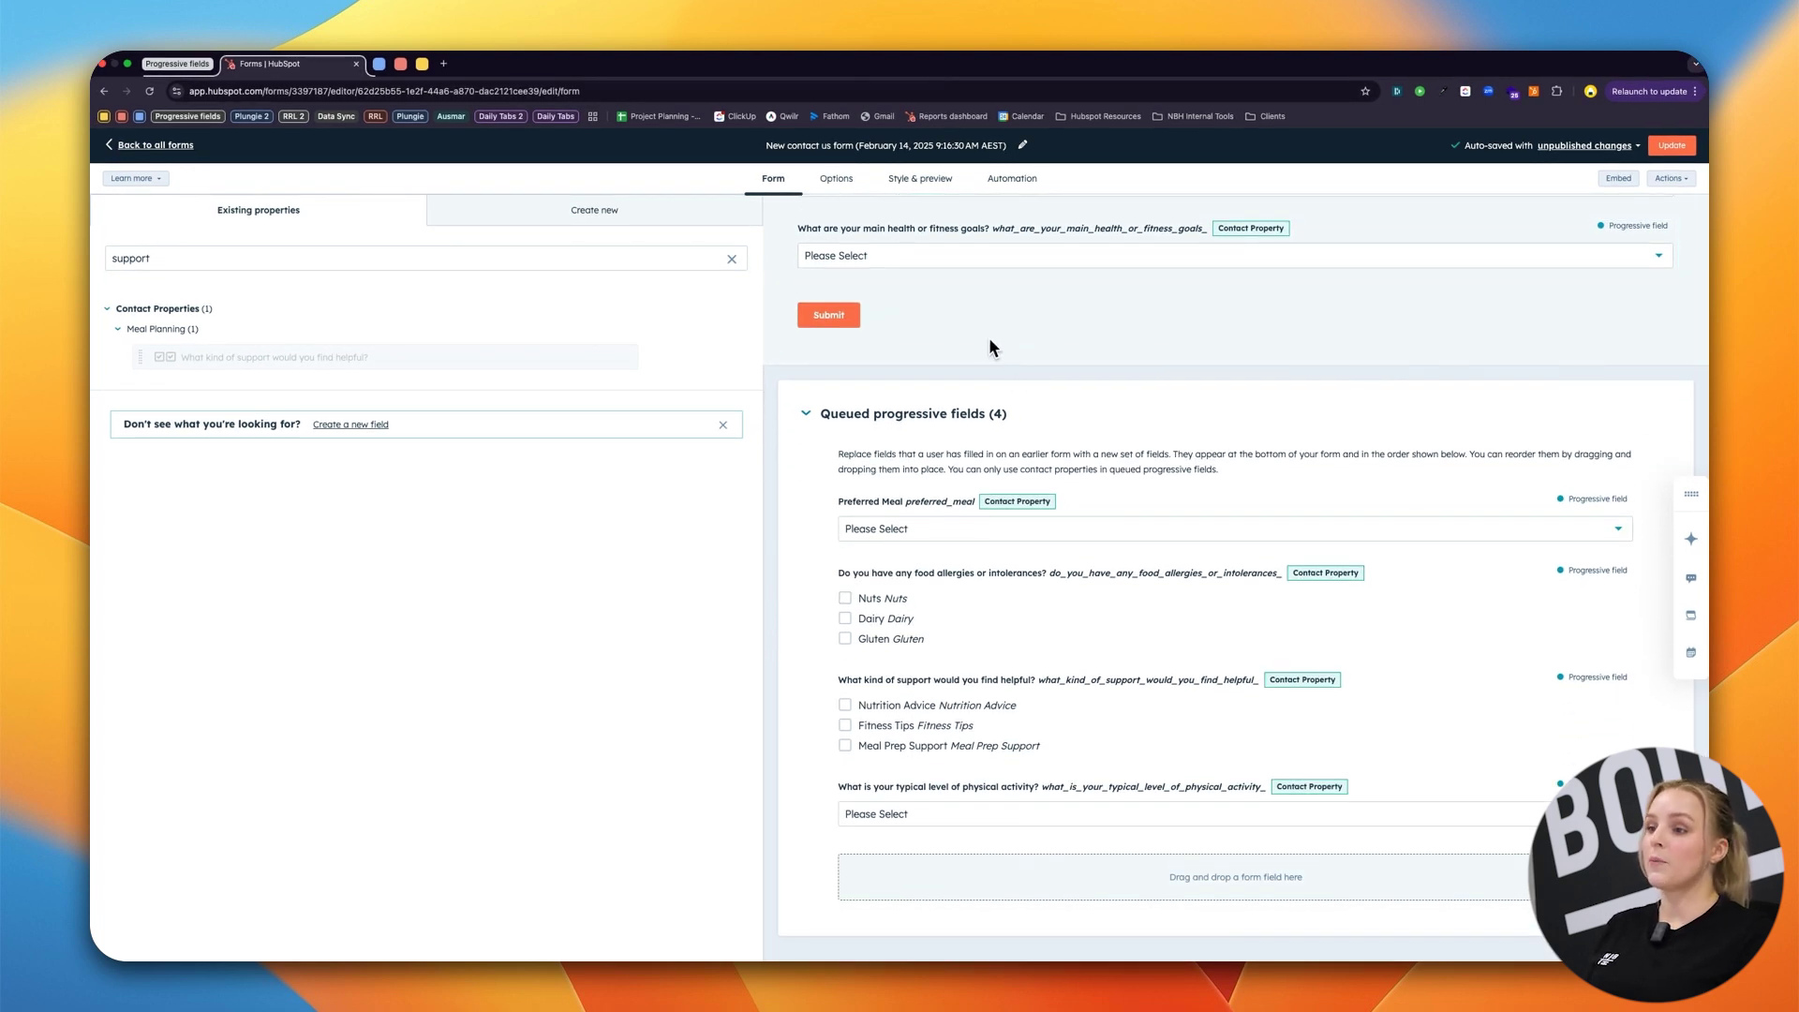
{"action": "mouse_move", "coordinate": [1040, 808]}
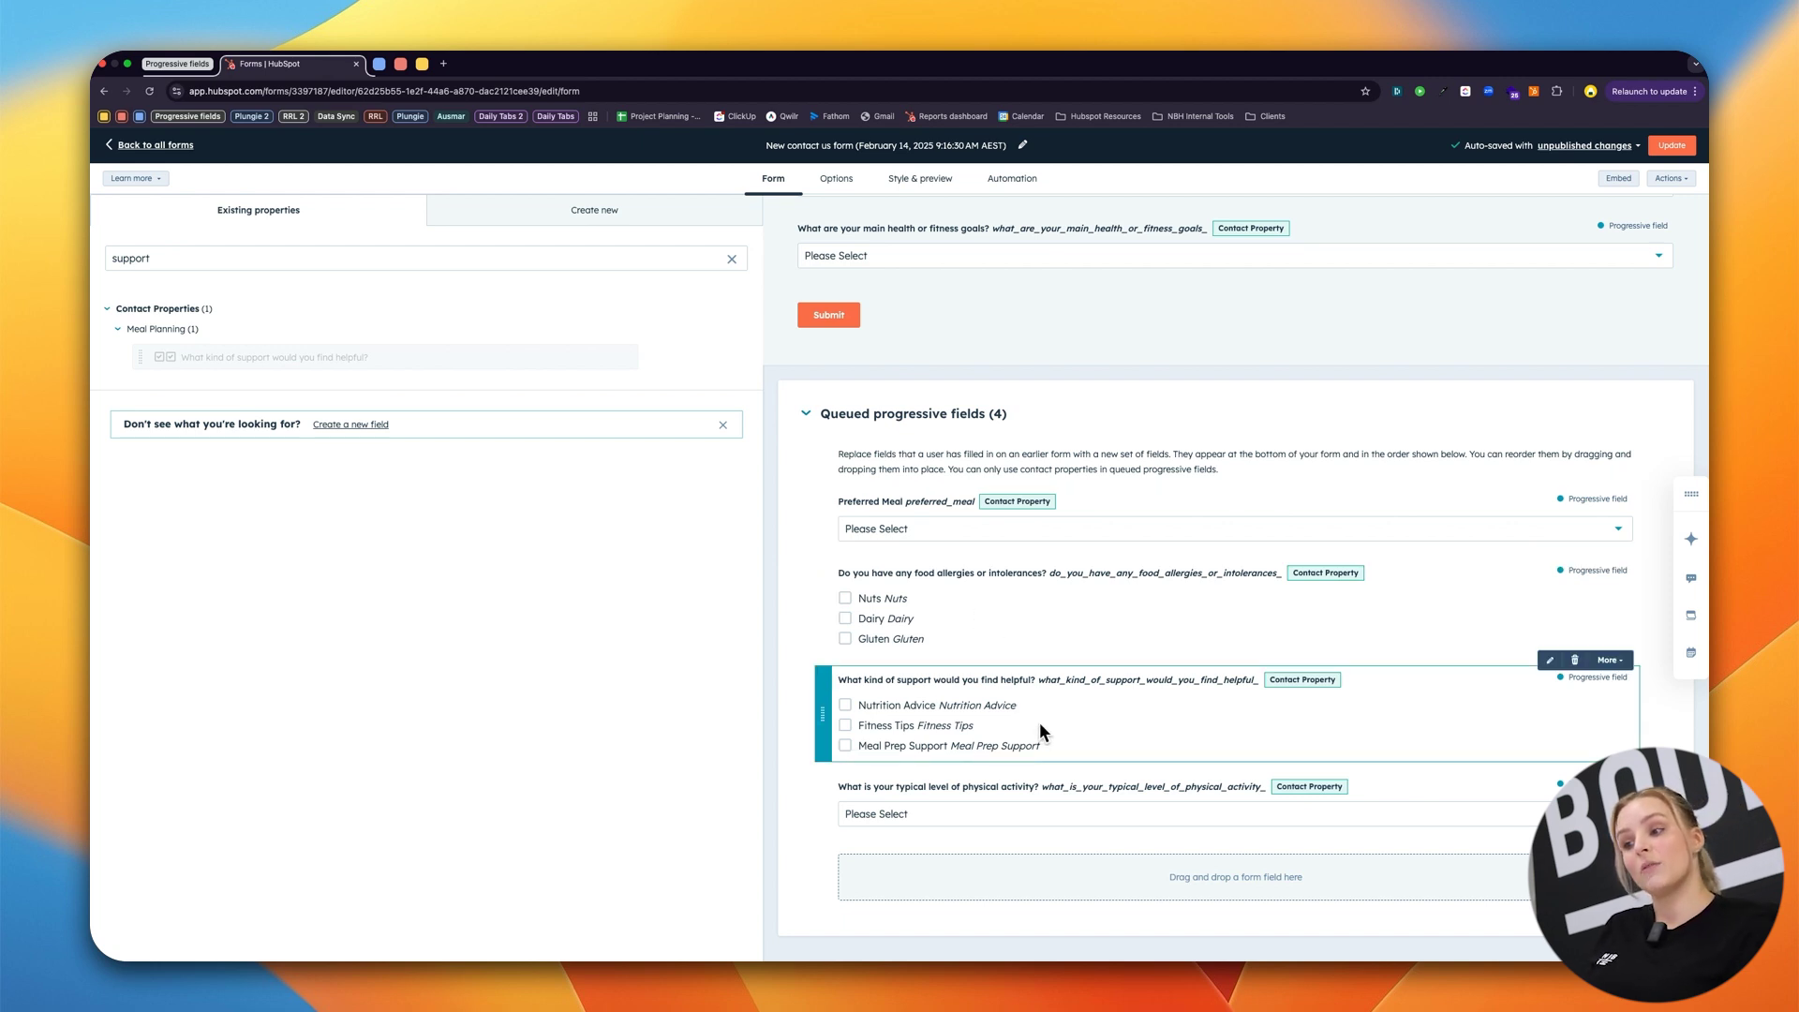
{"action": "scroll", "coordinate": [1044, 745], "scroll_direction": "up", "scroll_amount": 3}
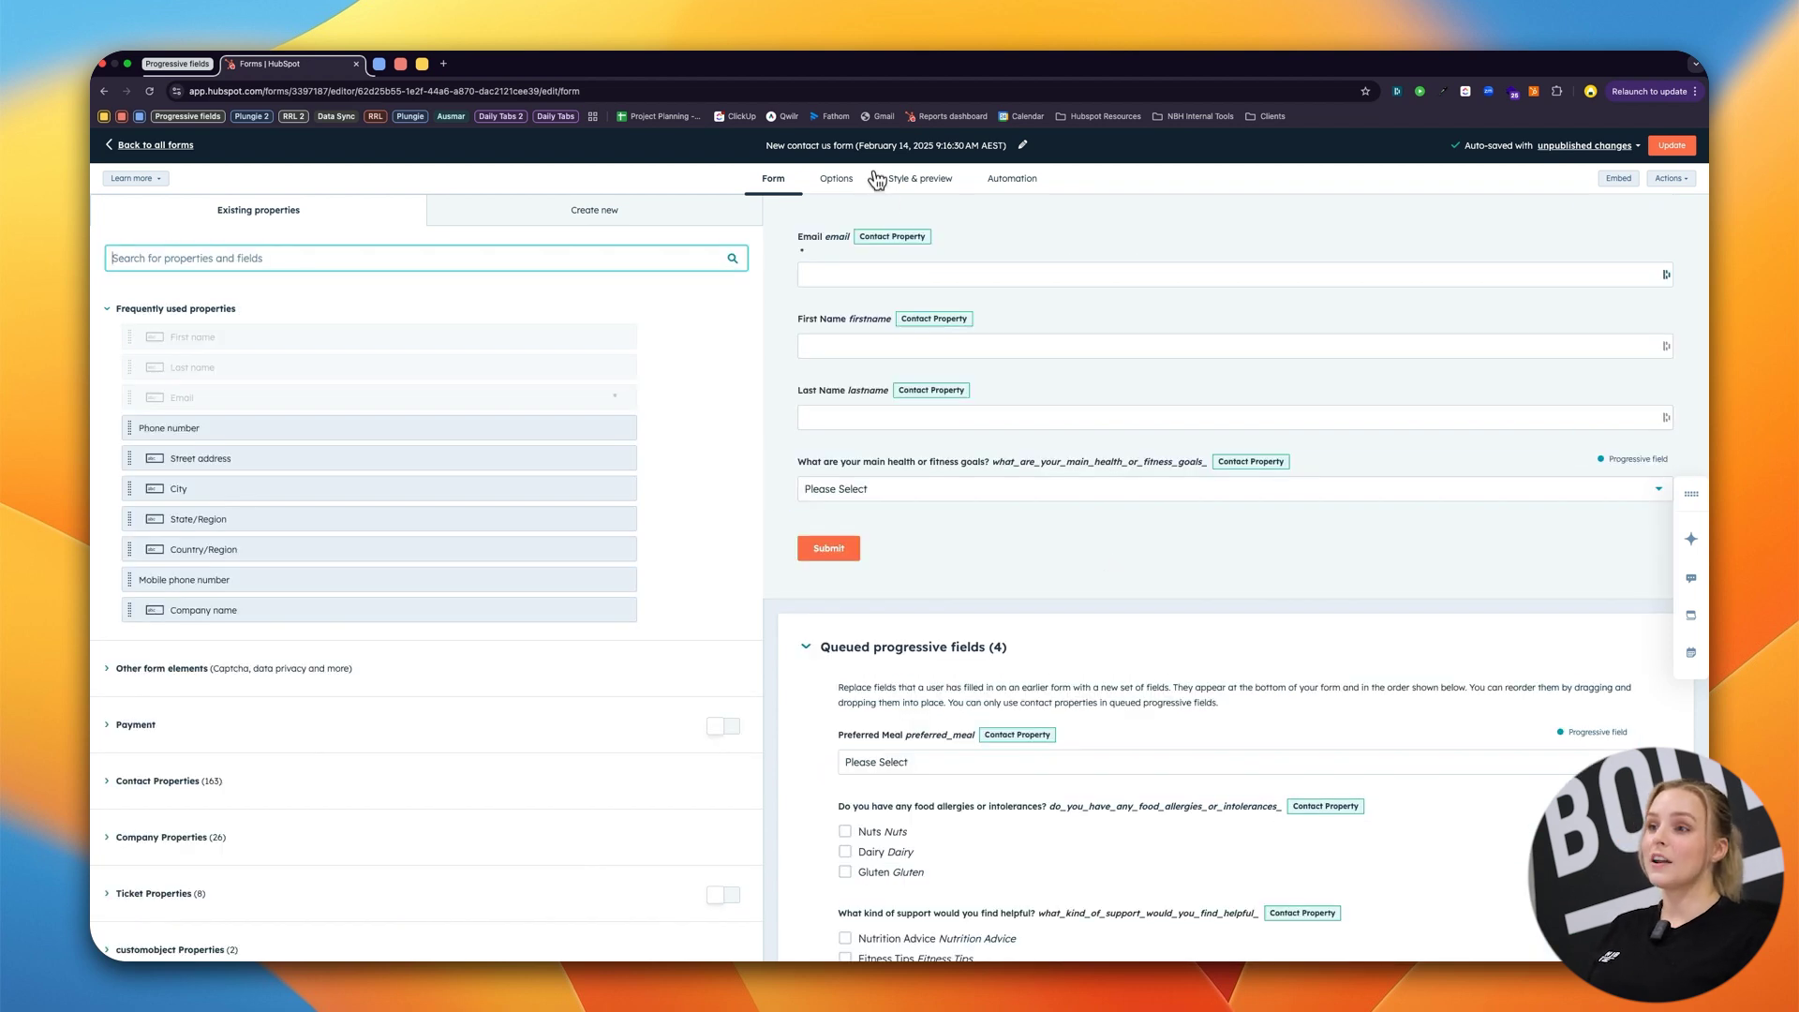
- Switch to Style & preview and expand the Test section
{"action": "left_click", "coordinate": [919, 185]}
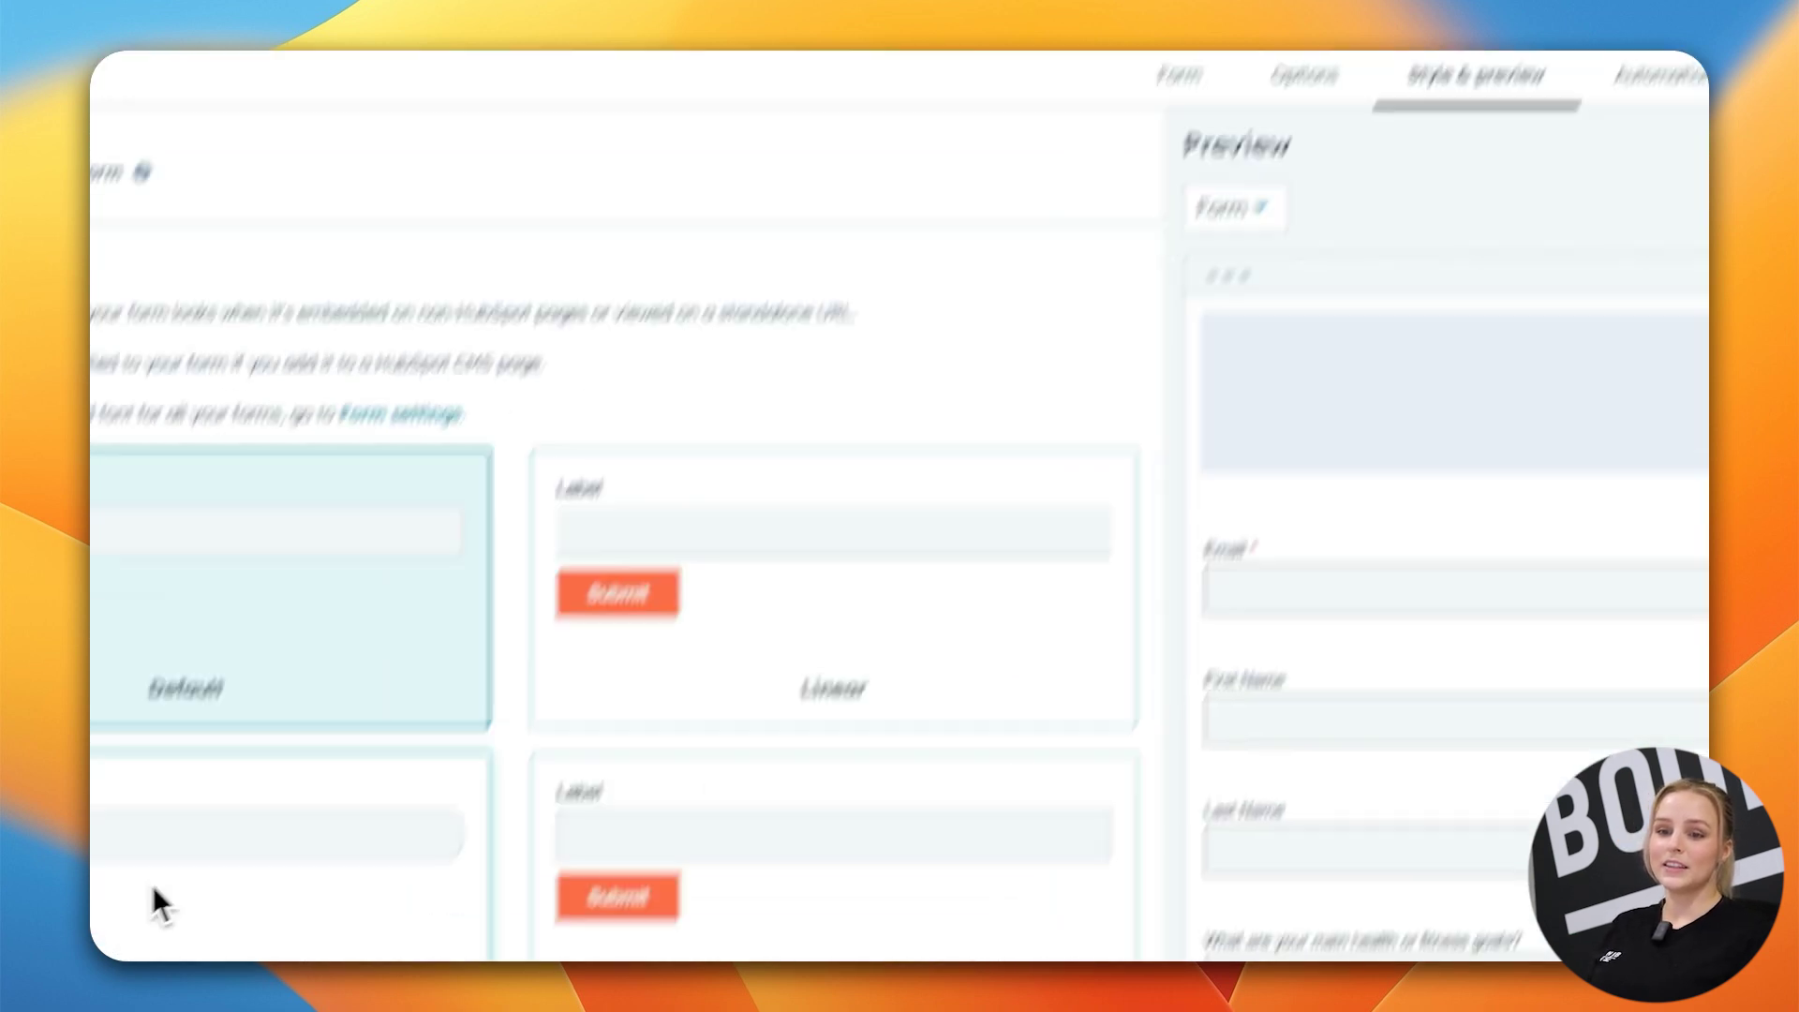
{"action": "scroll", "coordinate": [122, 843], "scroll_direction": "down", "scroll_amount": 5}
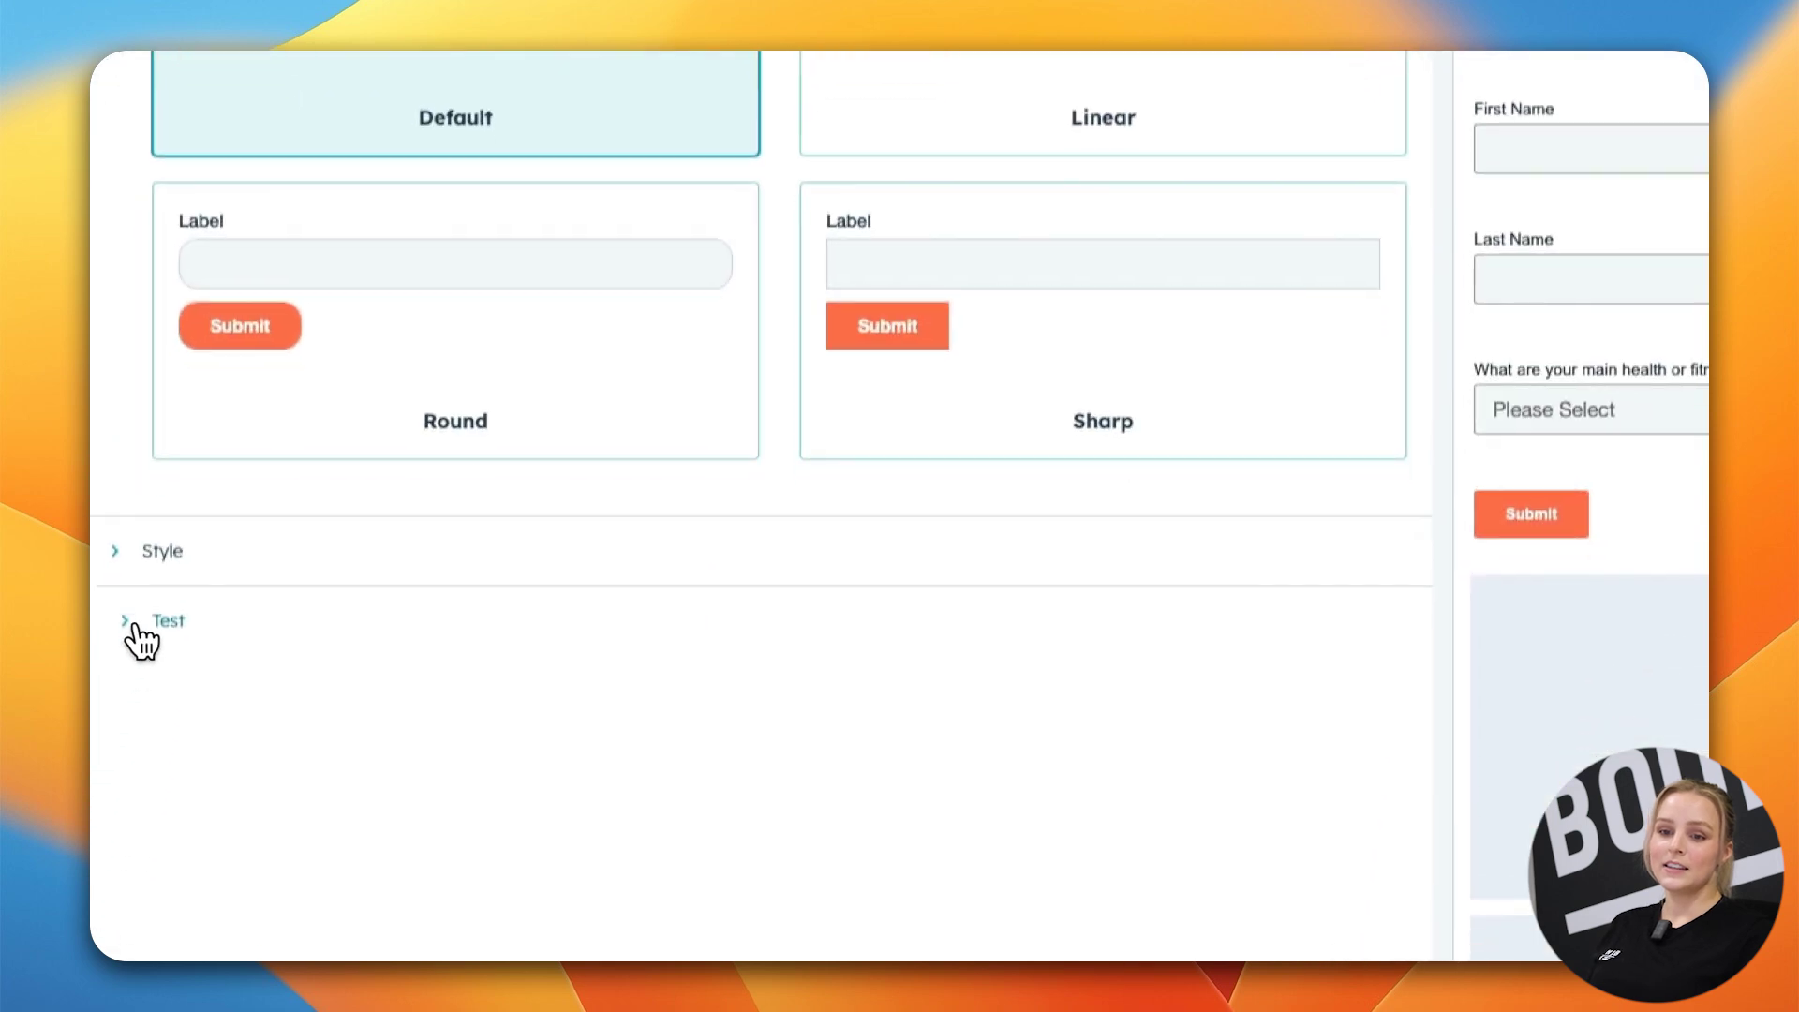
{"action": "left_click", "coordinate": [136, 626]}
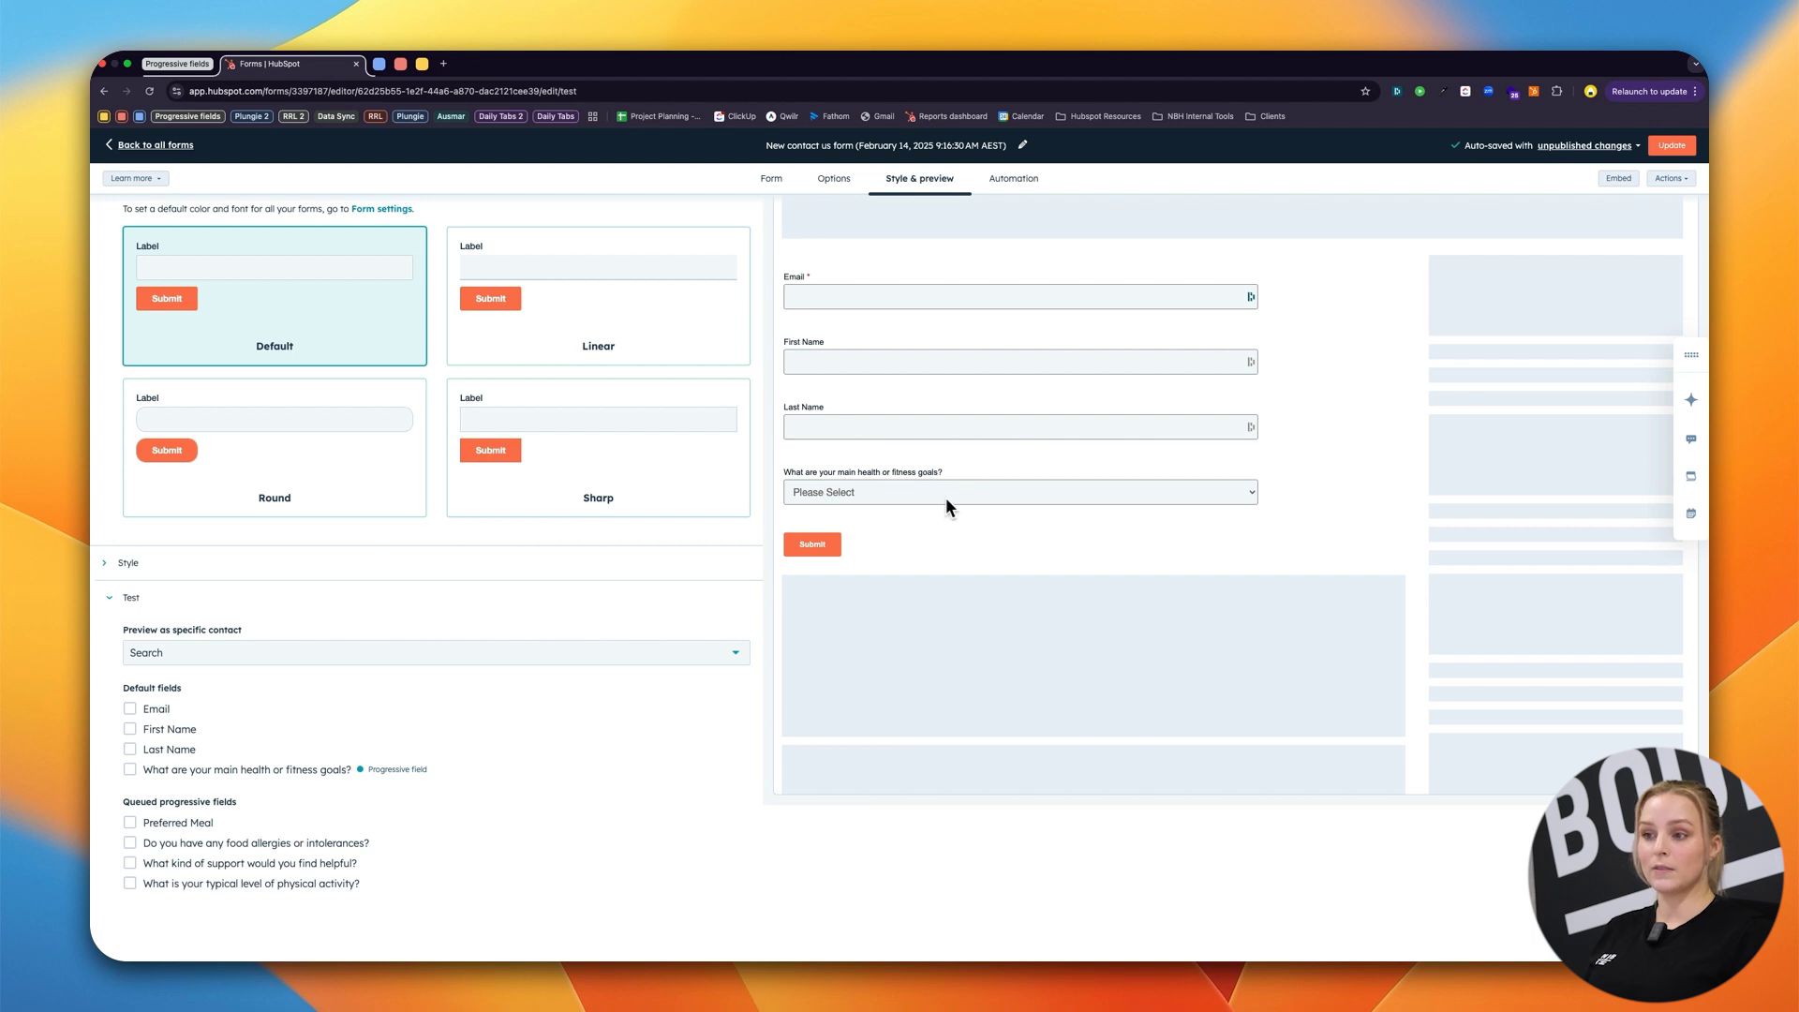
- Mark health goals, Preferred Meal and other queued questions as already answered in Test
{"action": "left_click", "coordinate": [130, 769]}
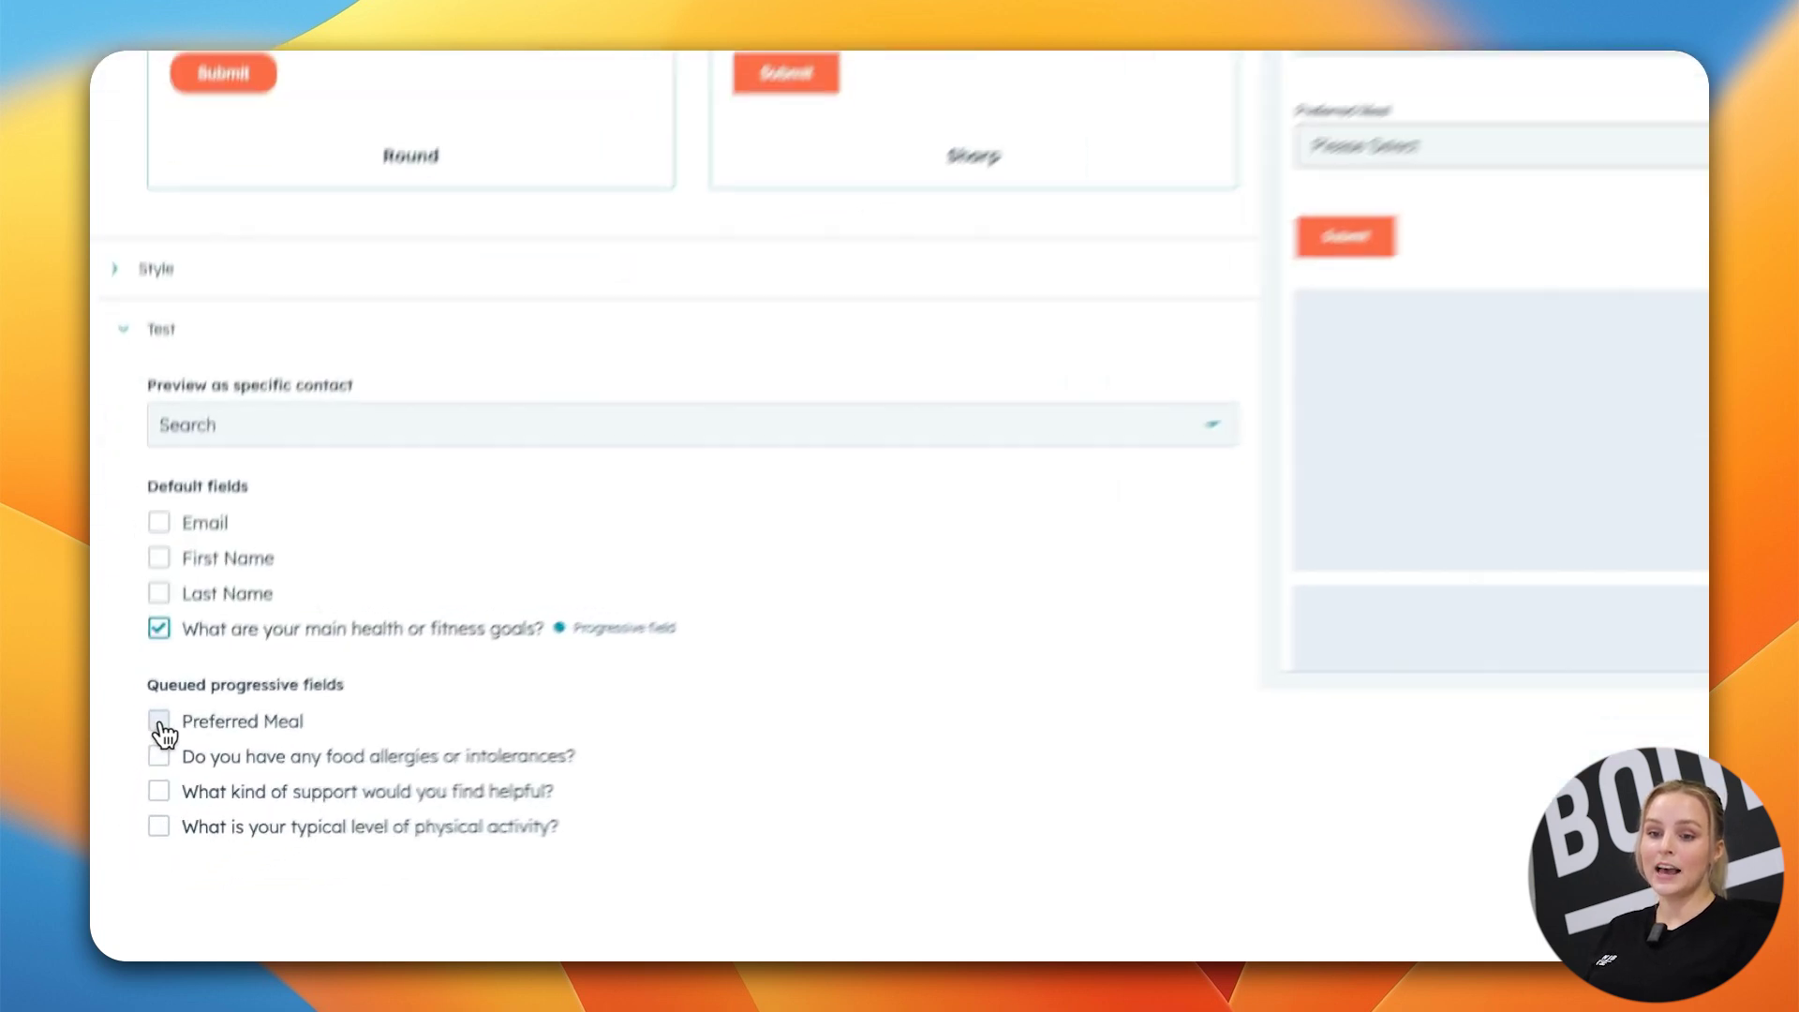
{"action": "left_click", "coordinate": [131, 822]}
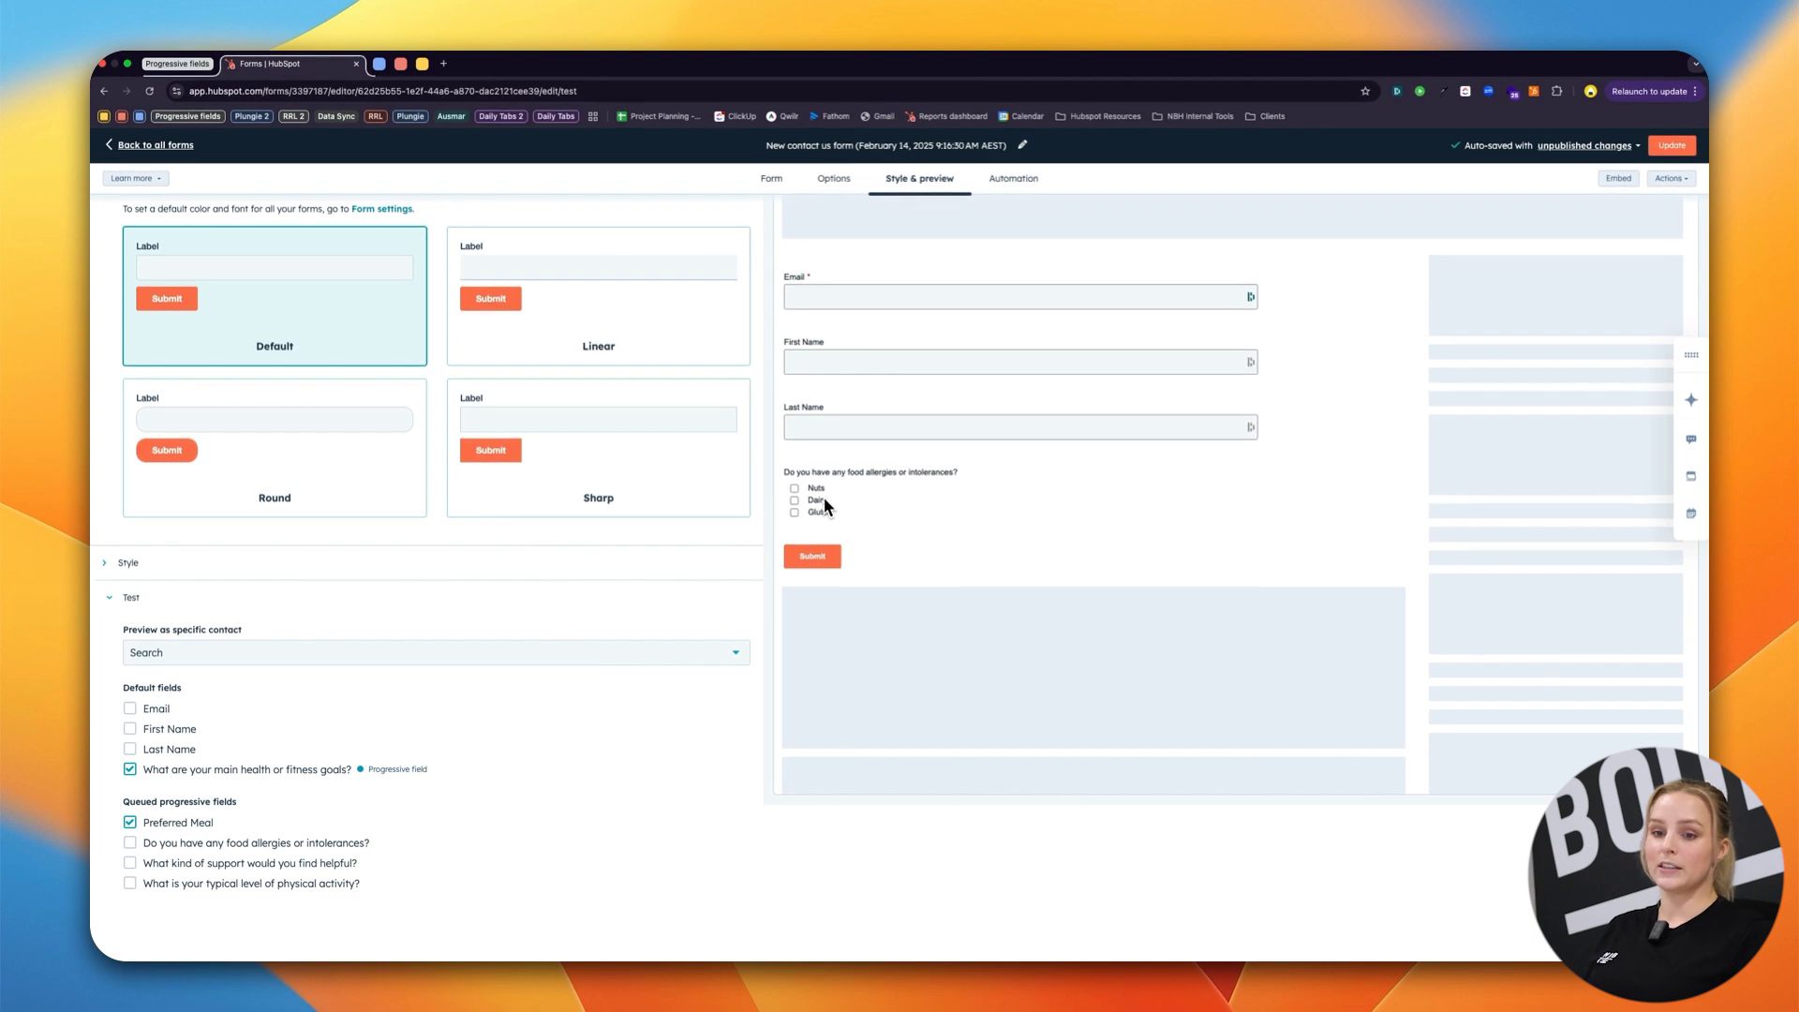
{"action": "left_click", "coordinate": [365, 843]}
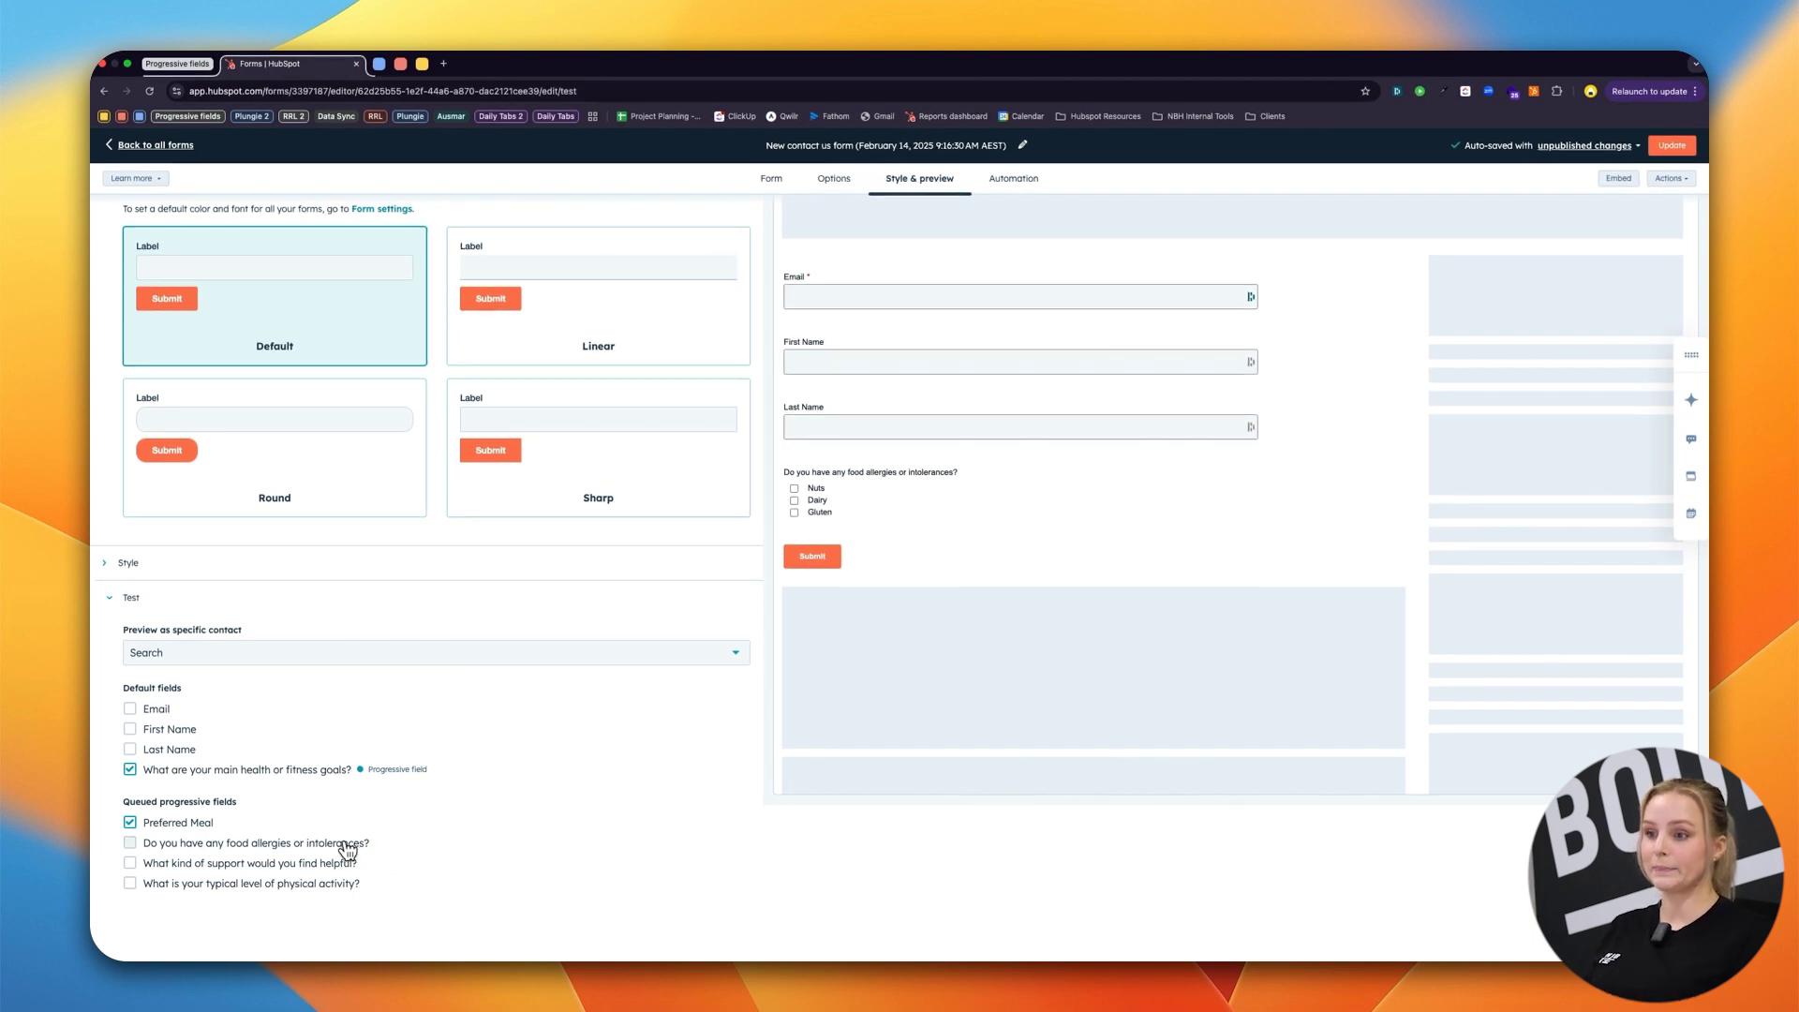